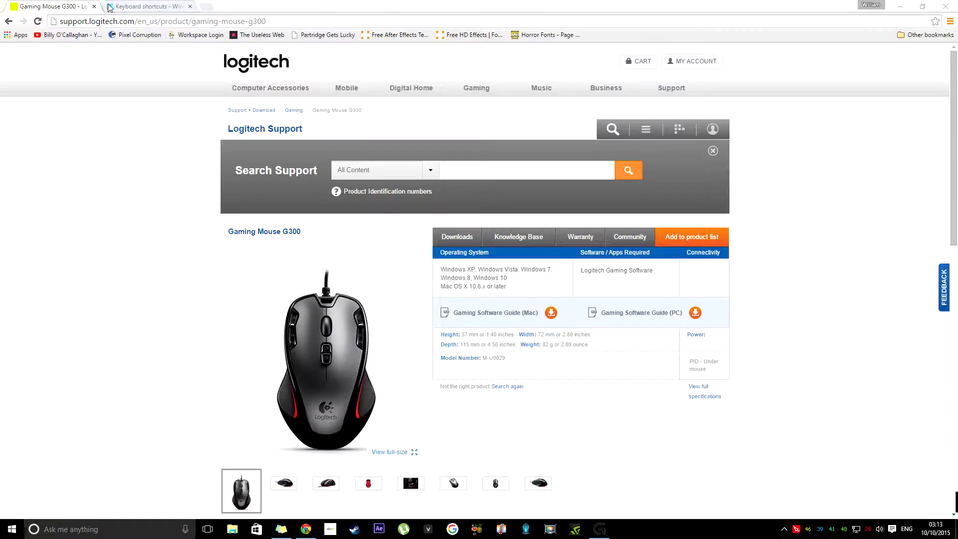
Go back to Mice and Pointers and expand the Gaming Mice list to locate the G300.
{"action": "left_click", "coordinate": [8, 21]}
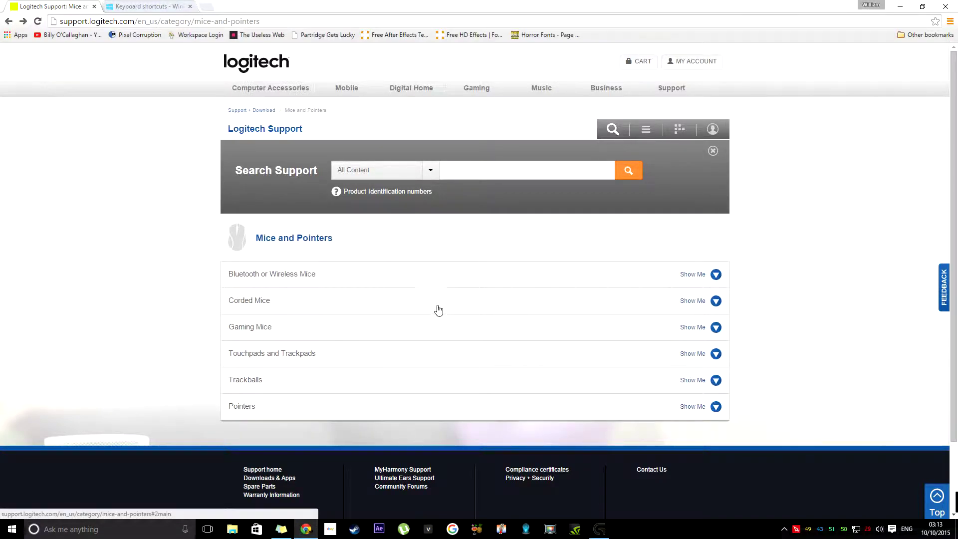
{"action": "left_click", "coordinate": [489, 336]}
{"action": "scroll", "coordinate": [485, 350], "scroll_direction": "down", "scroll_amount": 4}
{"action": "scroll", "coordinate": [498, 324], "scroll_direction": "down", "scroll_amount": 5}
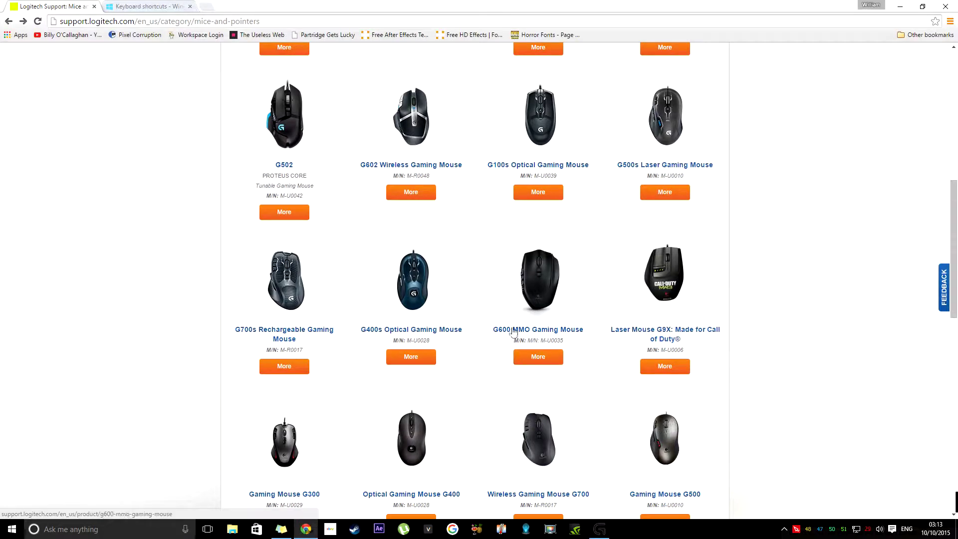
{"action": "scroll", "coordinate": [299, 338], "scroll_direction": "down", "scroll_amount": 9}
{"action": "scroll", "coordinate": [290, 239], "scroll_direction": "up", "scroll_amount": 5}
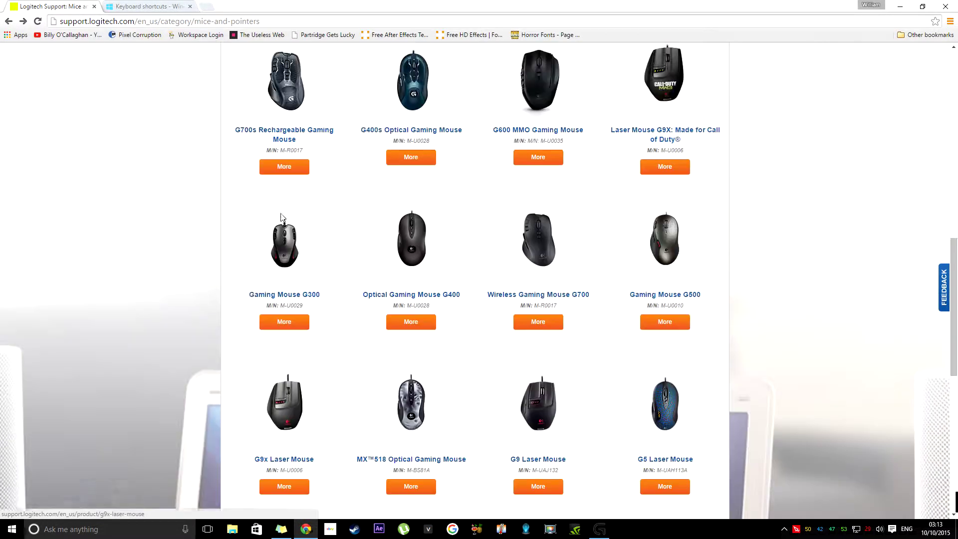
Open the G300 page, keep Windows 10 and 32-bit for the download, and show hidden tray icons.
{"action": "left_click", "coordinate": [300, 321]}
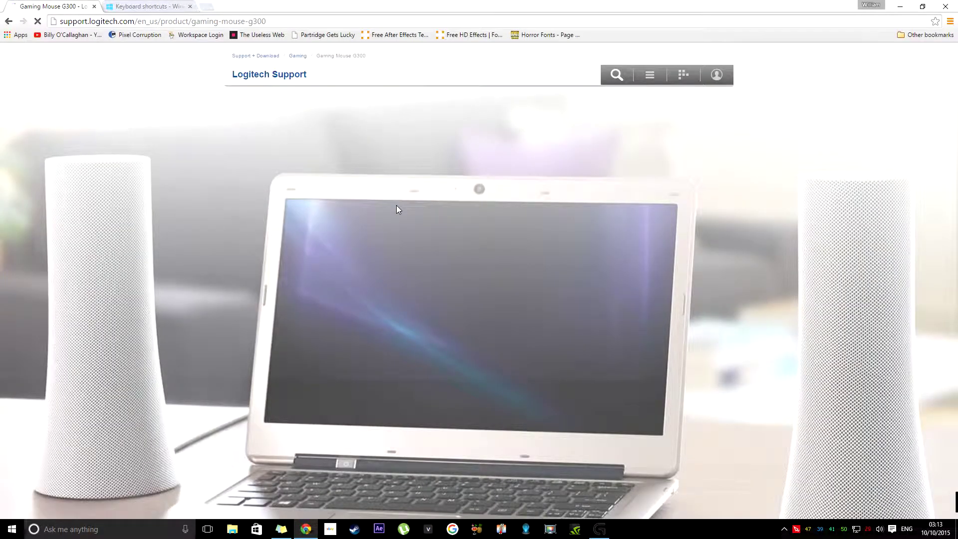
{"action": "scroll", "coordinate": [588, 296], "scroll_direction": "down", "scroll_amount": 5}
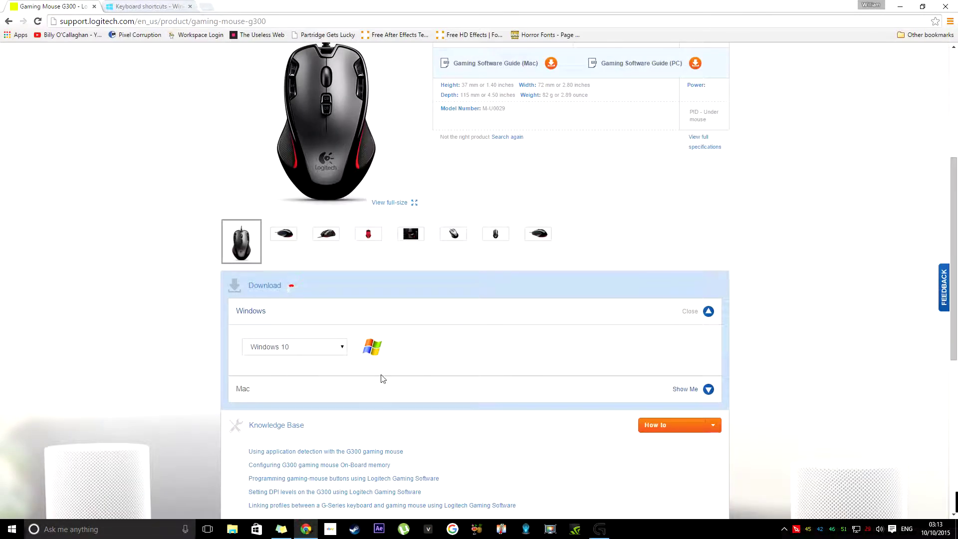
{"action": "left_click", "coordinate": [342, 348]}
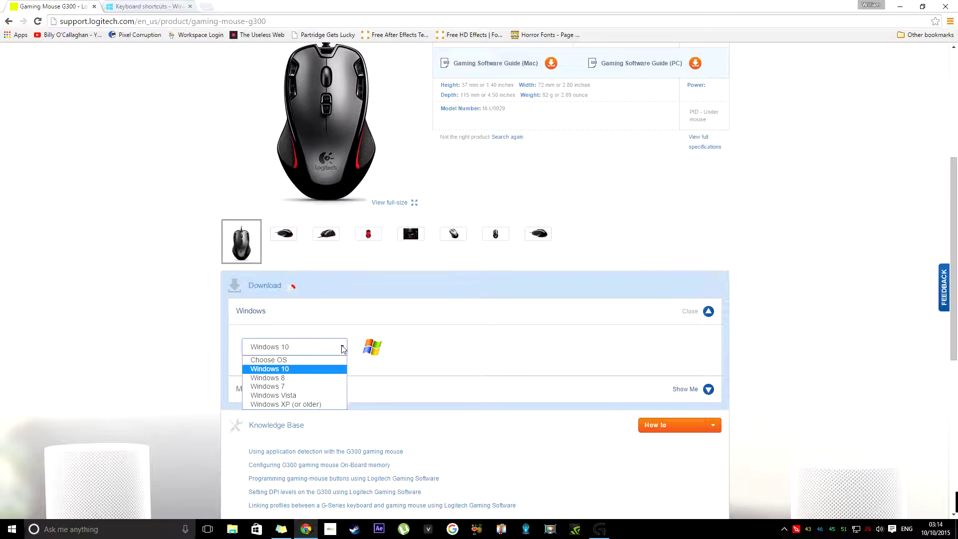
{"action": "left_click", "coordinate": [343, 348]}
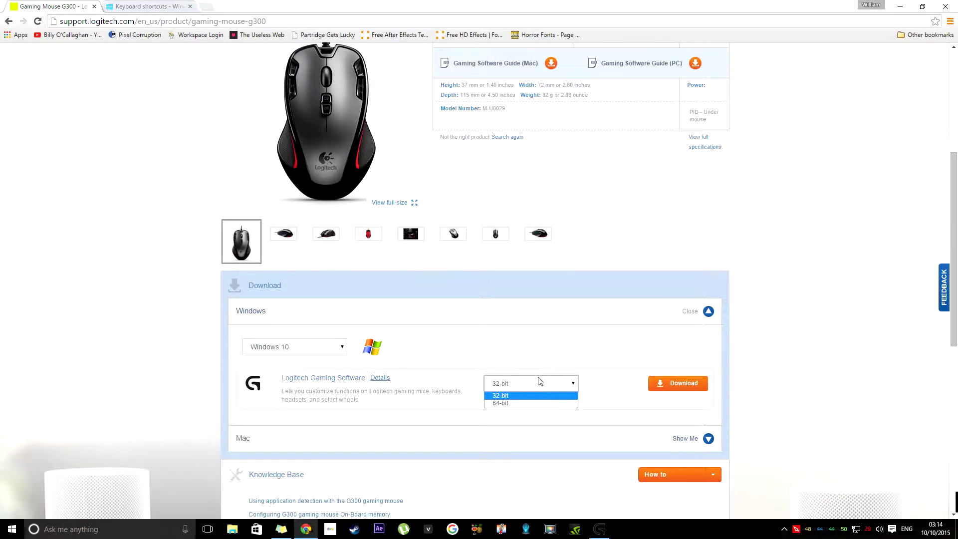
{"action": "left_click", "coordinate": [540, 388]}
{"action": "left_click", "coordinate": [547, 385]}
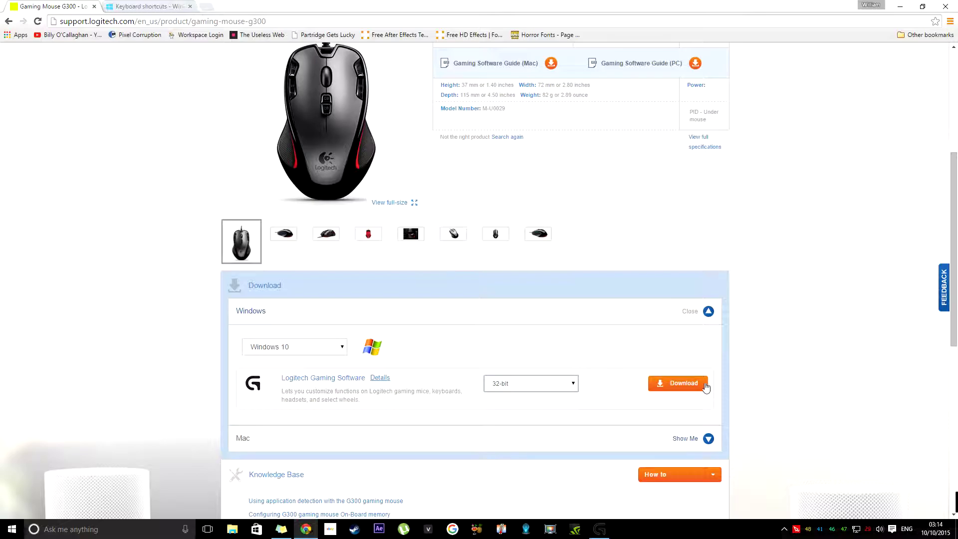
{"action": "left_click", "coordinate": [783, 528]}
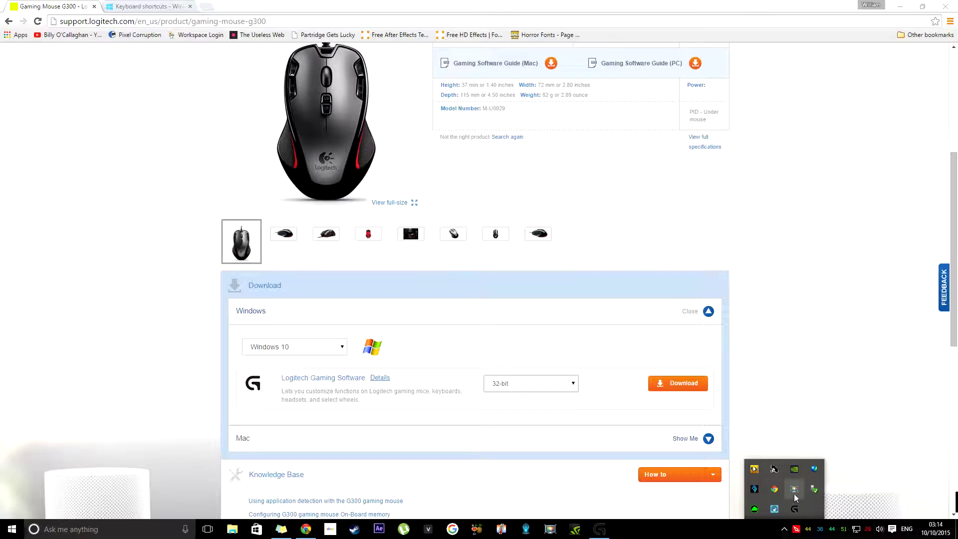
Launch Logitech Gaming Software from the tray and open the mouse button customization view.
{"action": "left_click", "coordinate": [794, 508]}
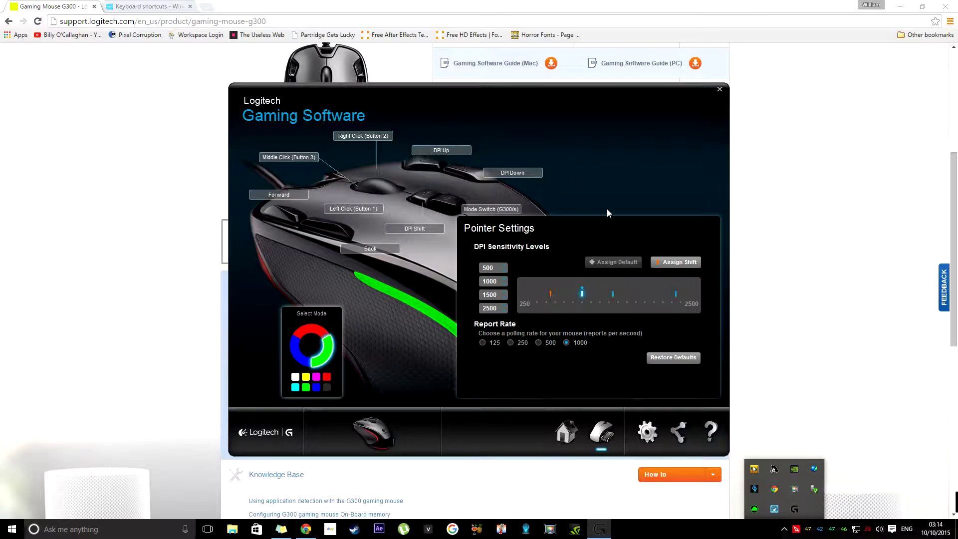
{"action": "left_click", "coordinate": [566, 432]}
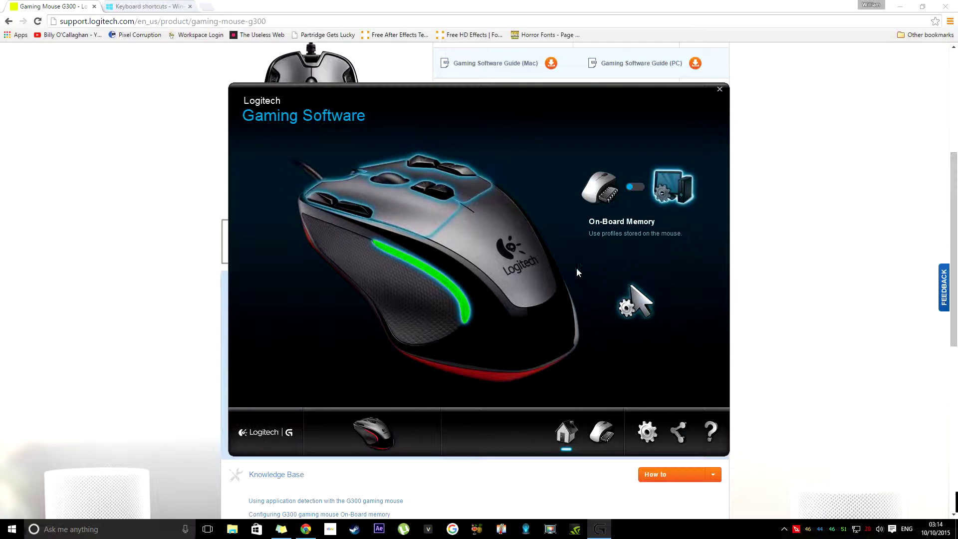
{"action": "left_click", "coordinate": [454, 214]}
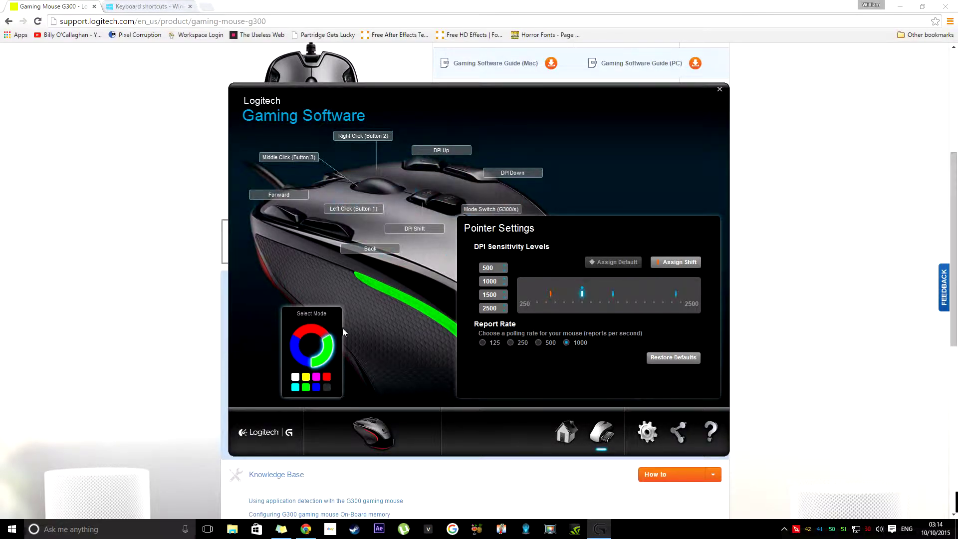
Cycle the G300 through blue, red and green modes, ending on red mode.
{"action": "left_click", "coordinate": [318, 331]}
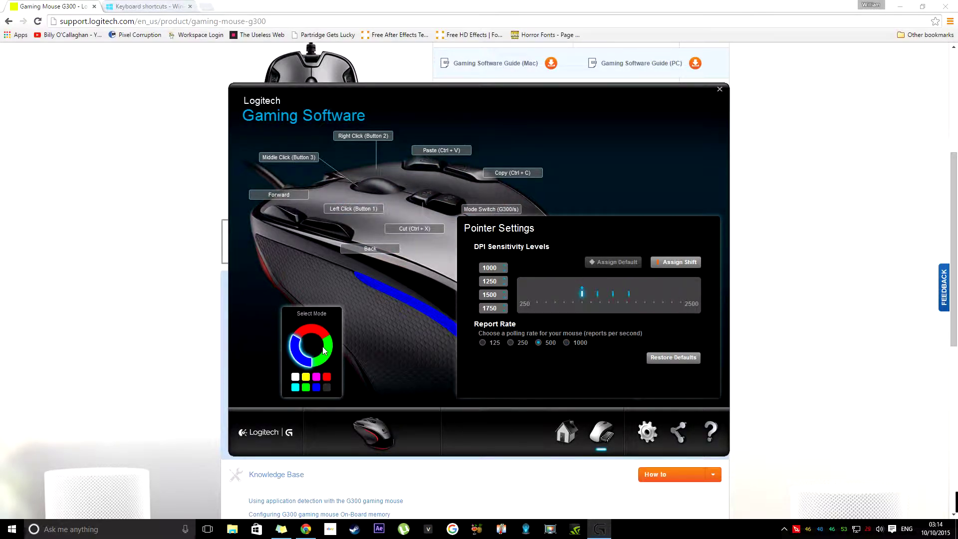
{"action": "left_click", "coordinate": [313, 332]}
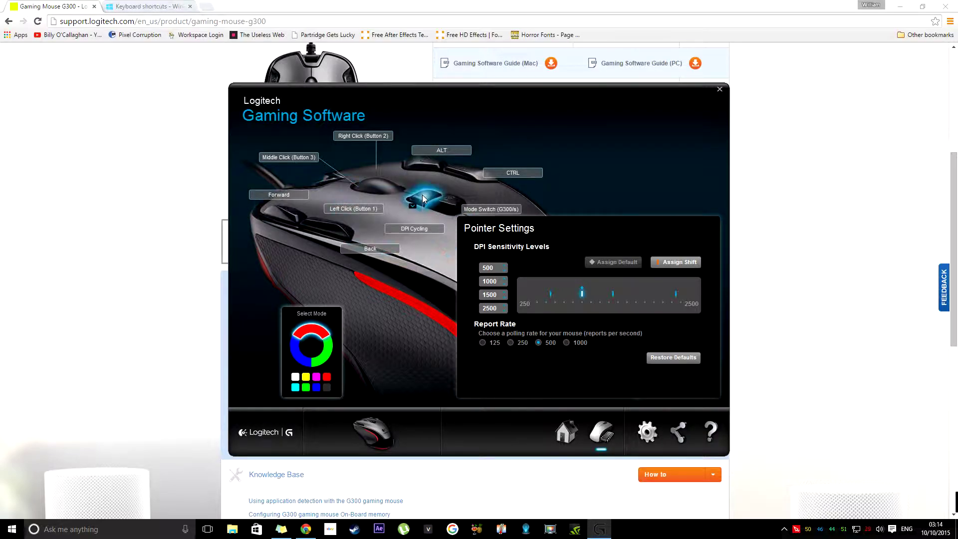
{"action": "left_click", "coordinate": [330, 356]}
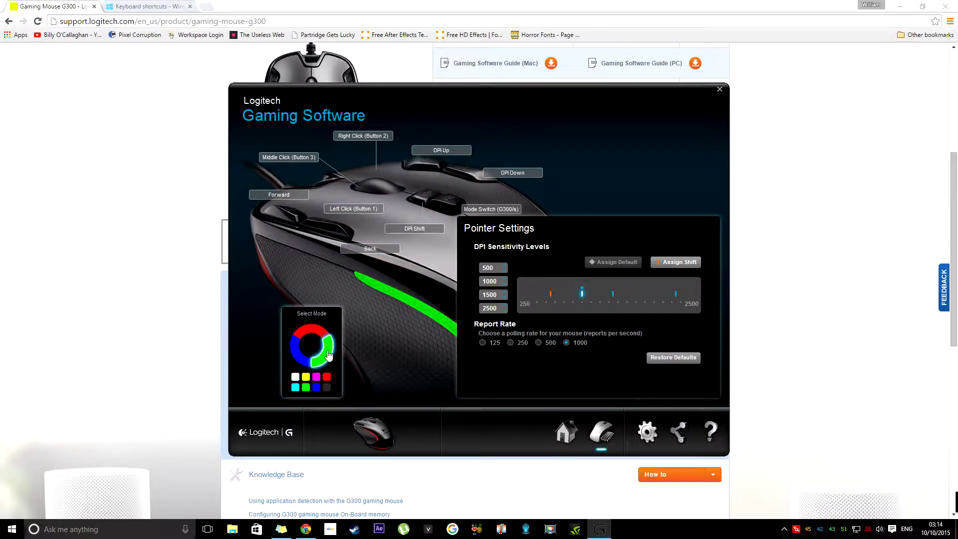
{"action": "left_click", "coordinate": [297, 357]}
{"action": "left_click", "coordinate": [312, 330]}
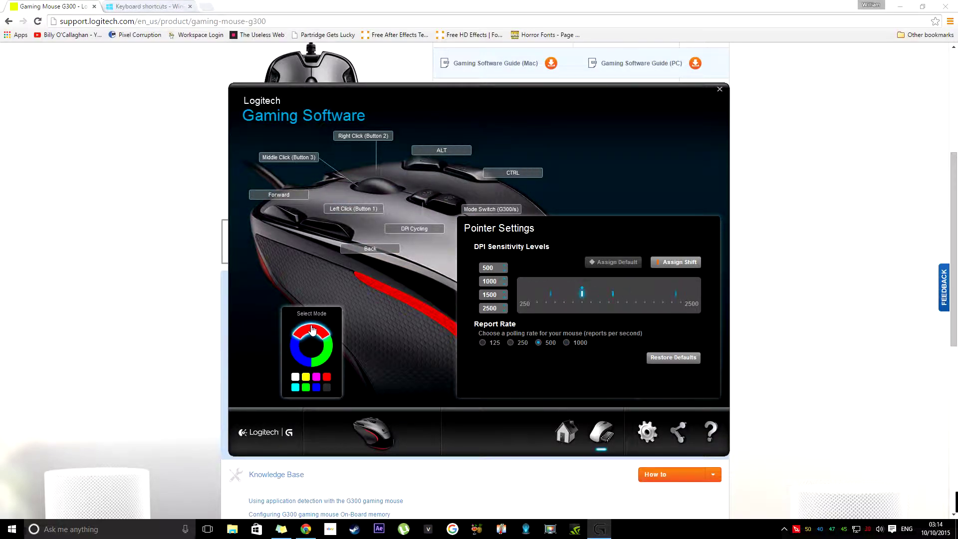
Edit the Forward button's command into a Keystroke of Left Windows + LEFT and confirm.
{"action": "right_click", "coordinate": [280, 227]}
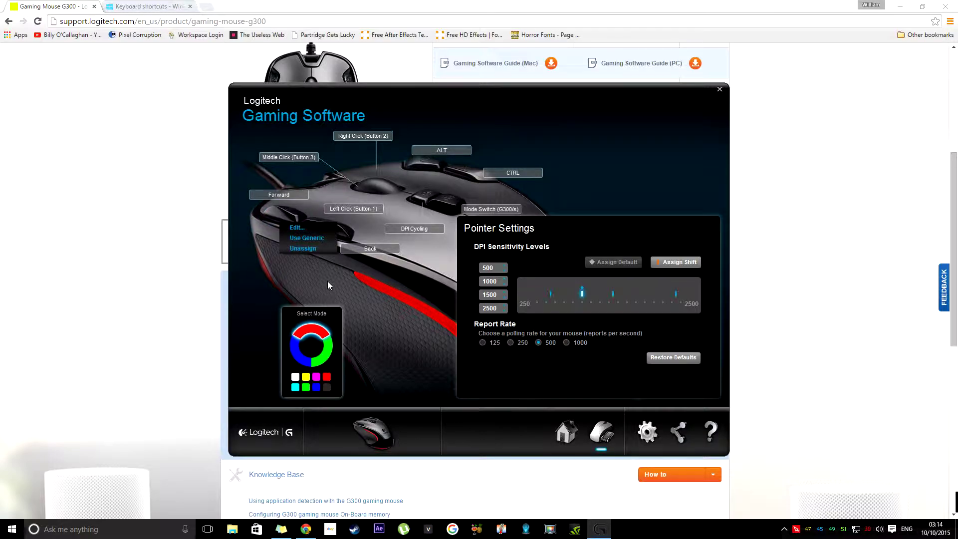
{"action": "left_click", "coordinate": [317, 228]}
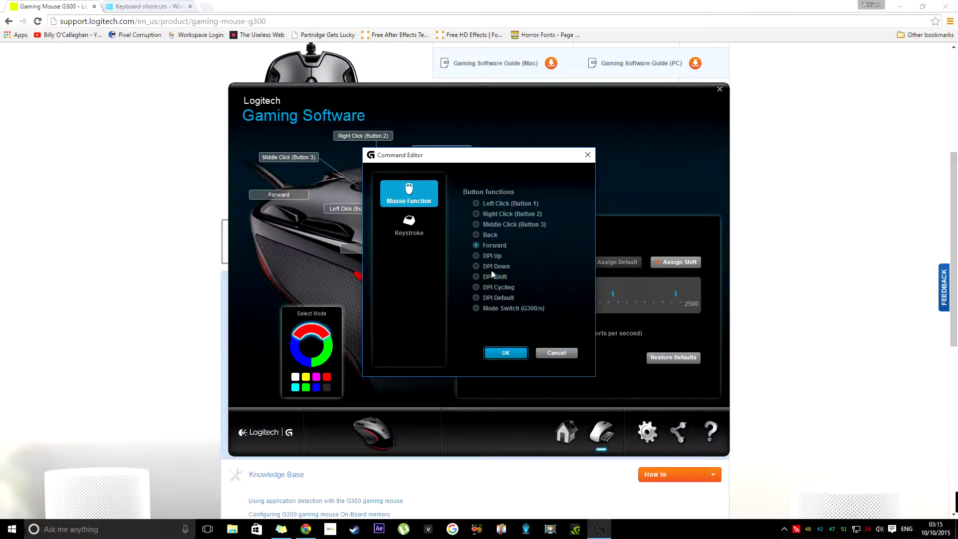
{"action": "left_click", "coordinate": [409, 225]}
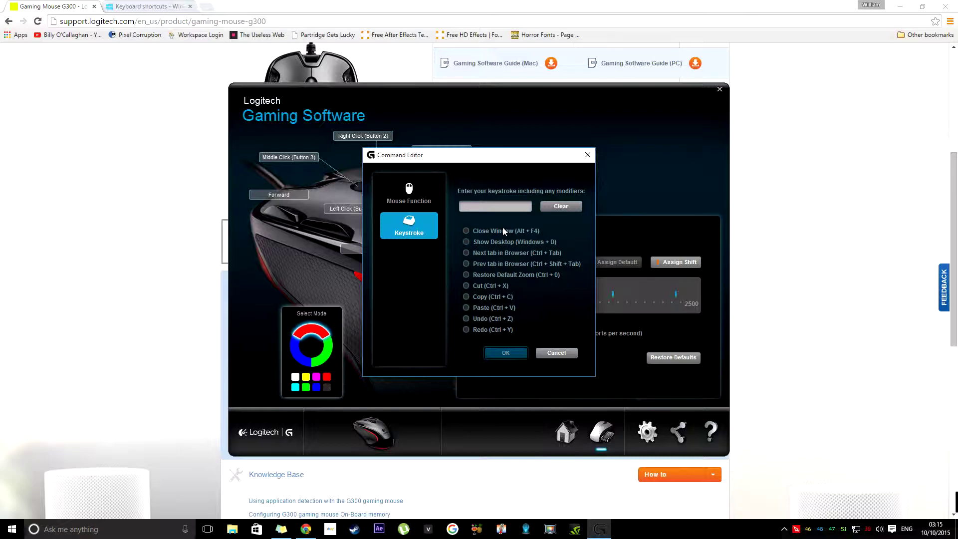
{"action": "key", "text": "super"}
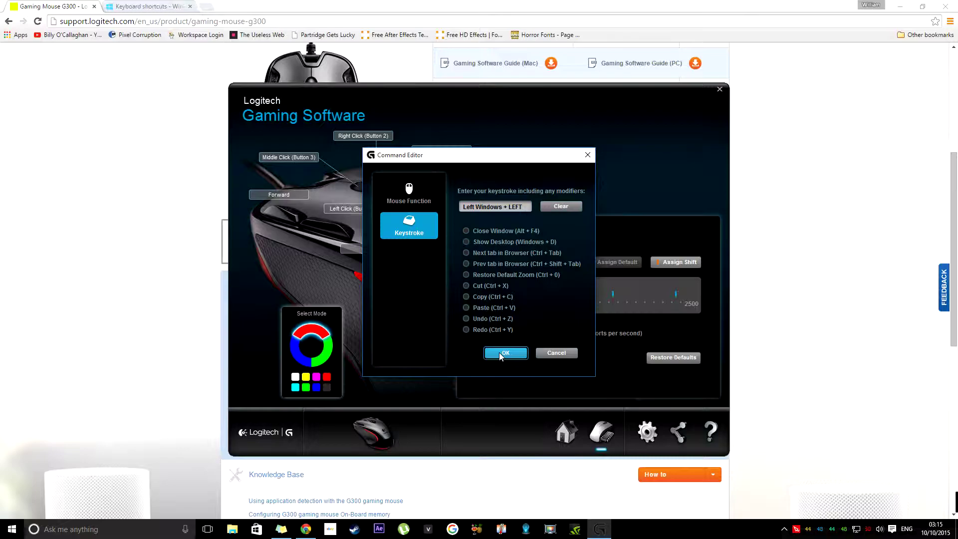
{"action": "left_click", "coordinate": [499, 353]}
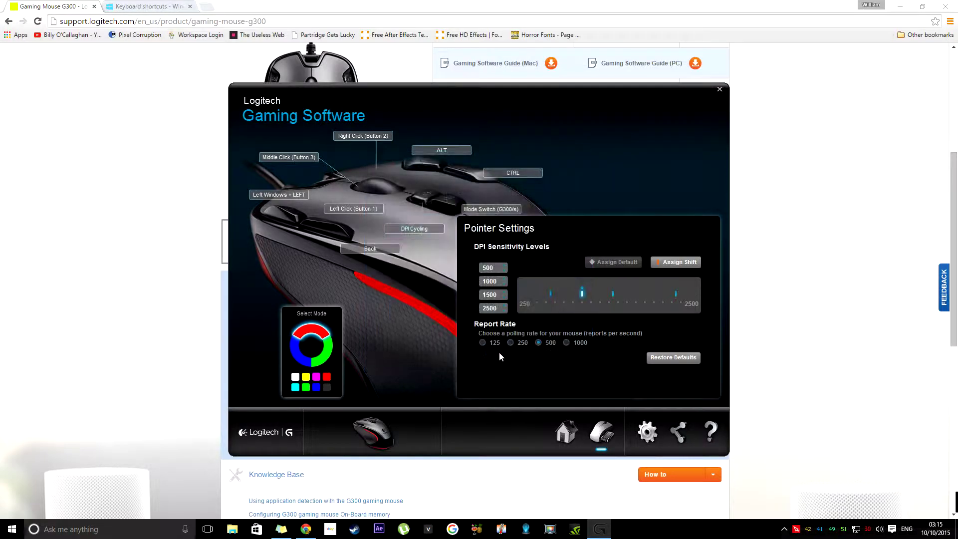
Un-maximize Chrome, snap it left using Win+Left, then drag it off into a smaller floating window.
{"action": "left_click", "coordinate": [606, 8]}
{"action": "left_click_drag", "start_coordinate": [606, 8], "coordinate": [956, 102]}
{"action": "mouse_move", "coordinate": [576, 136]}
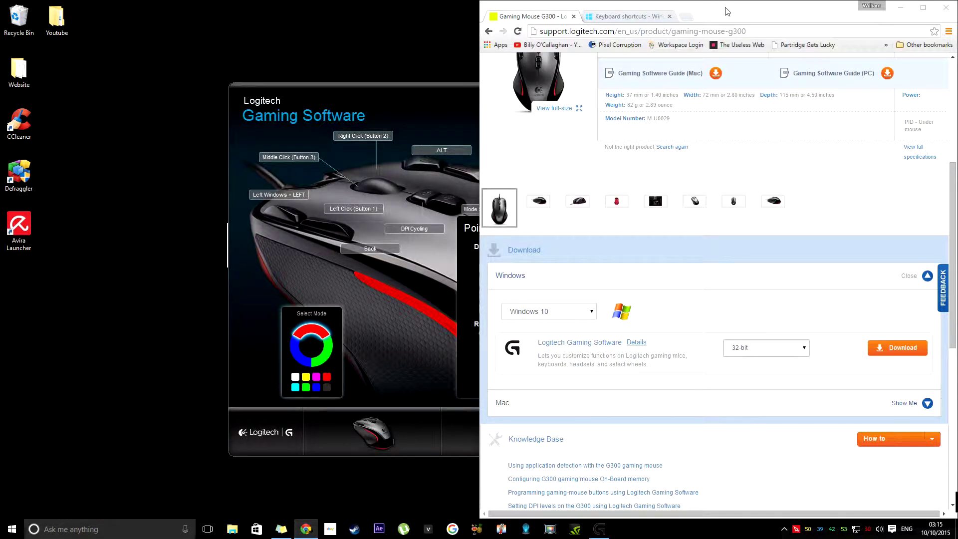
{"action": "left_click_drag", "start_coordinate": [728, 10], "coordinate": [483, 1]}
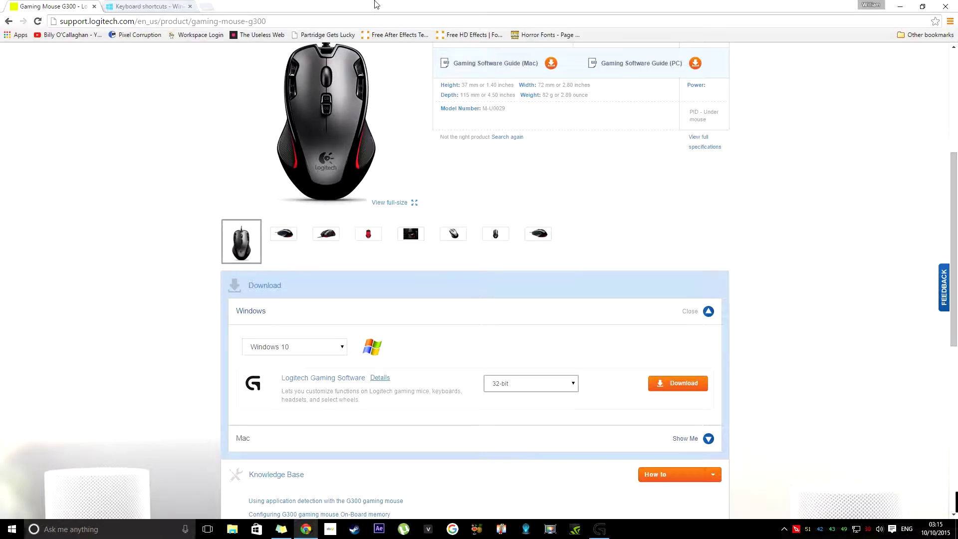
{"action": "mouse_move", "coordinate": [410, 163]}
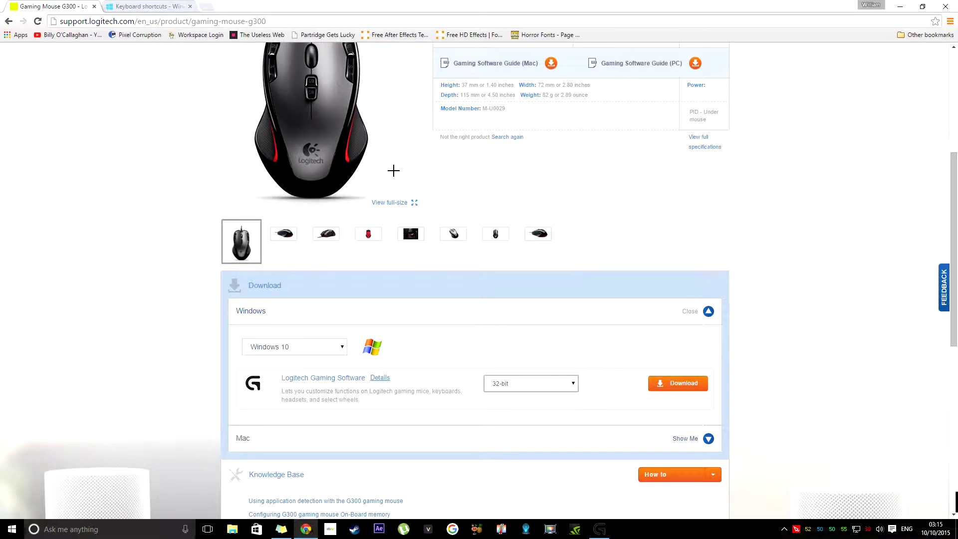
{"action": "key", "text": "super+Left"}
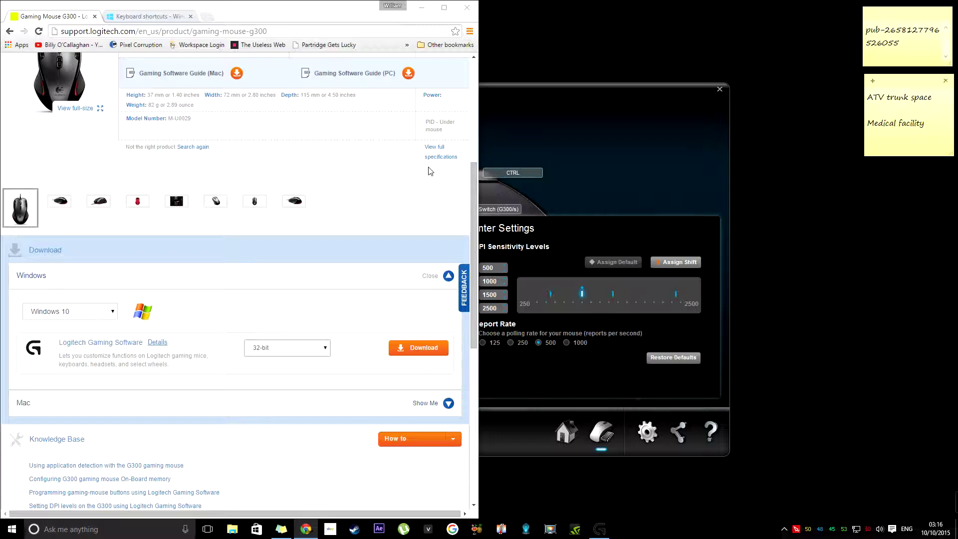
{"action": "left_click_drag", "start_coordinate": [297, 10], "coordinate": [521, 11]}
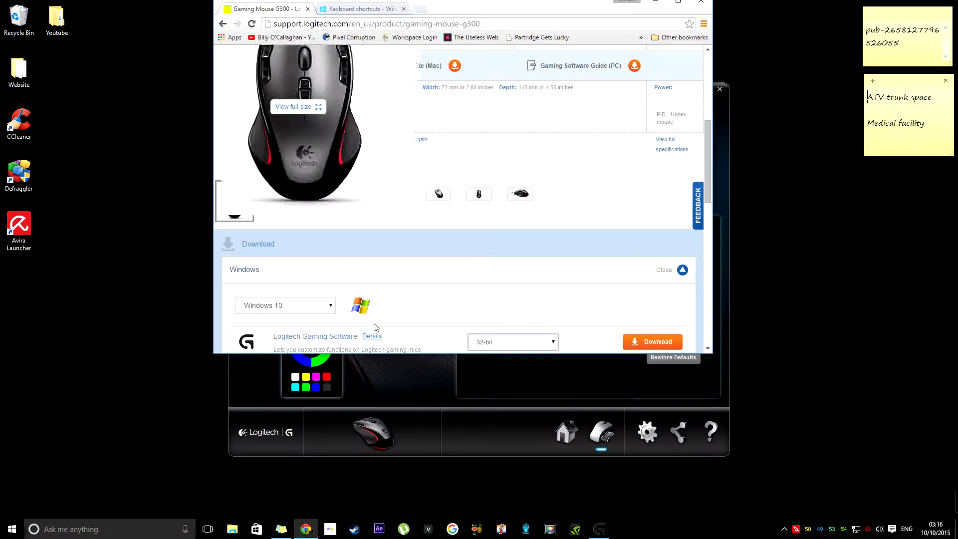
Bring Logitech Gaming Software back in front of Chrome from the taskbar.
{"action": "left_click", "coordinate": [605, 526]}
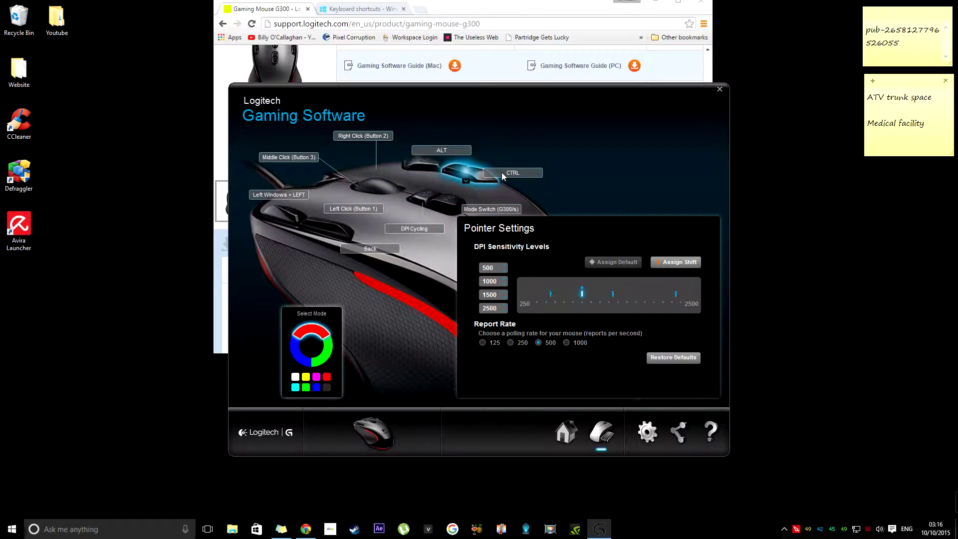
Reset the Left Windows + LEFT side button to its generic Forward command with Use Generic.
{"action": "right_click", "coordinate": [282, 227]}
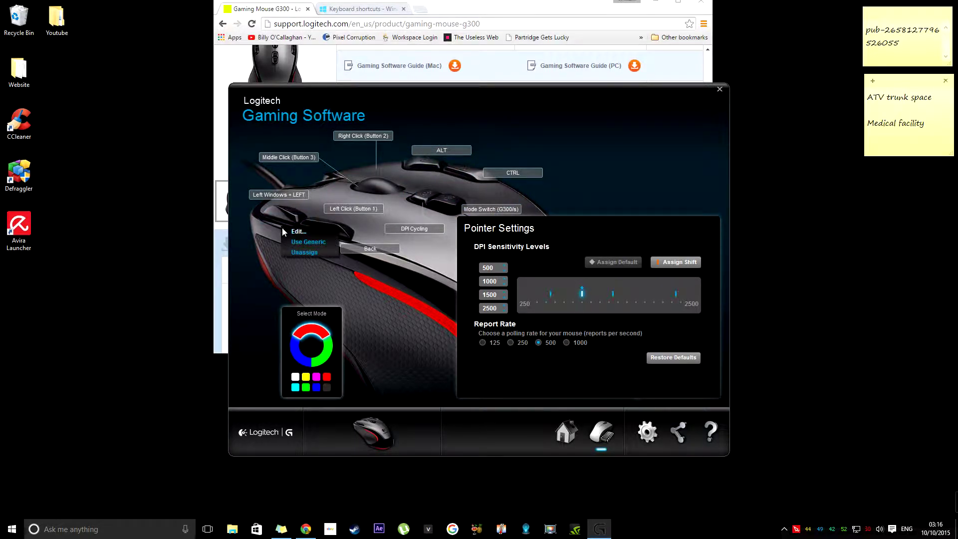
{"action": "left_click", "coordinate": [305, 242]}
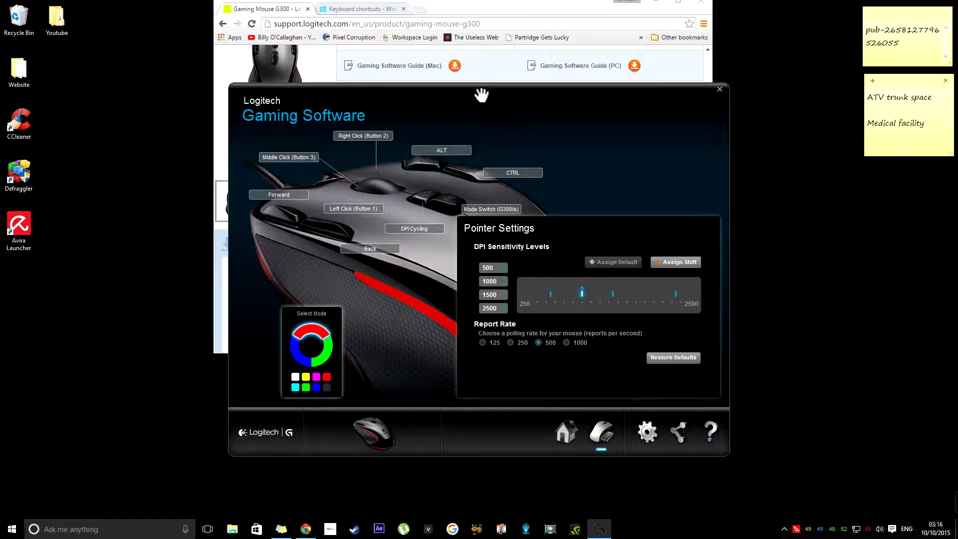
{"action": "mouse_move", "coordinate": [481, 96]}
{"action": "left_mouse_down"}
{"action": "mouse_move", "coordinate": [467, 85]}
{"action": "mouse_move", "coordinate": [480, 87]}
{"action": "left_mouse_up"}
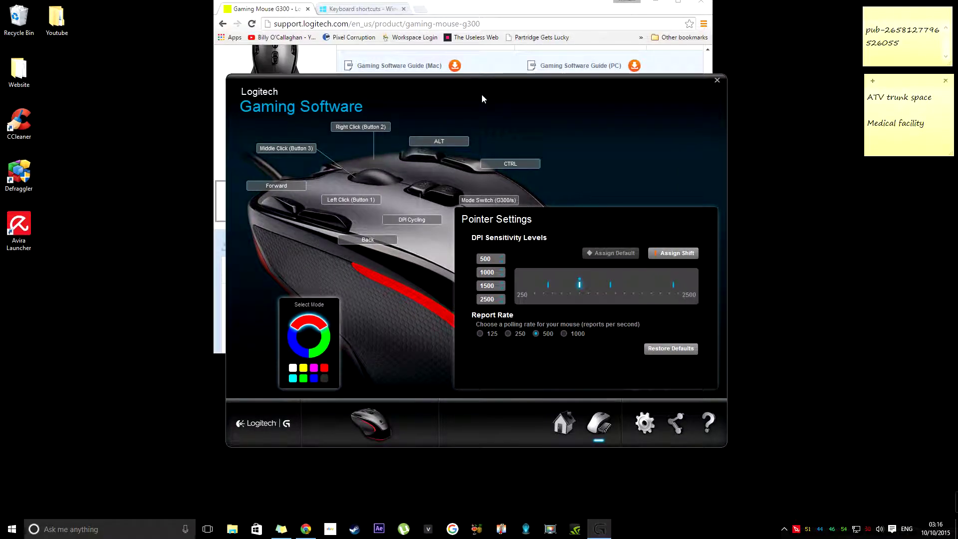